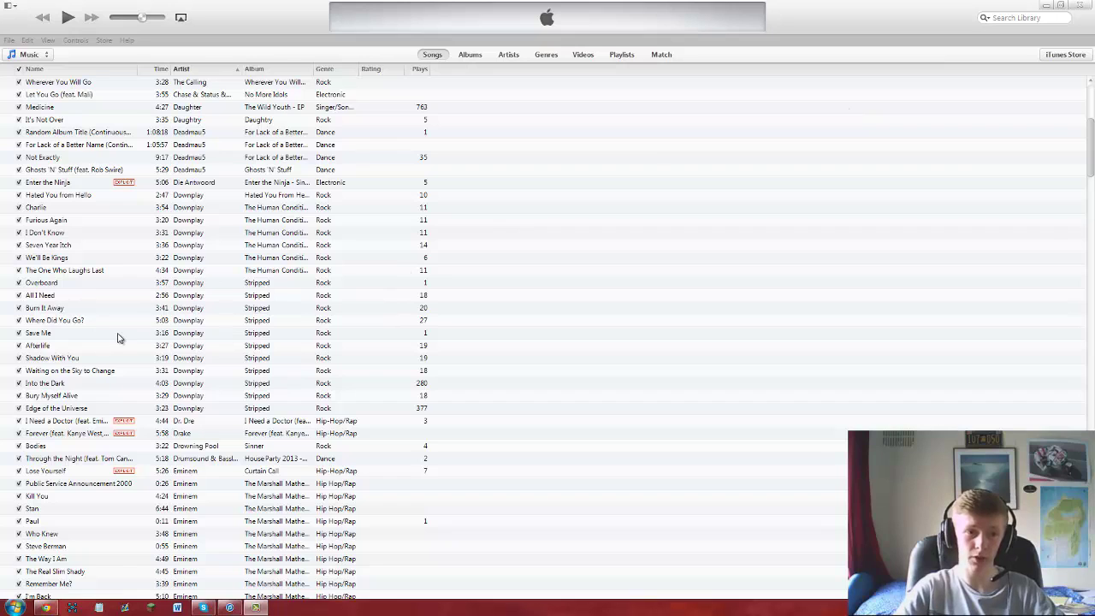
Open the empty lyrics of the song "Dumpster World" by Band of Horses for editing in its song info.
left_click(244, 324)
scroll(243, 324, "up", 7)
left_click(213, 195)
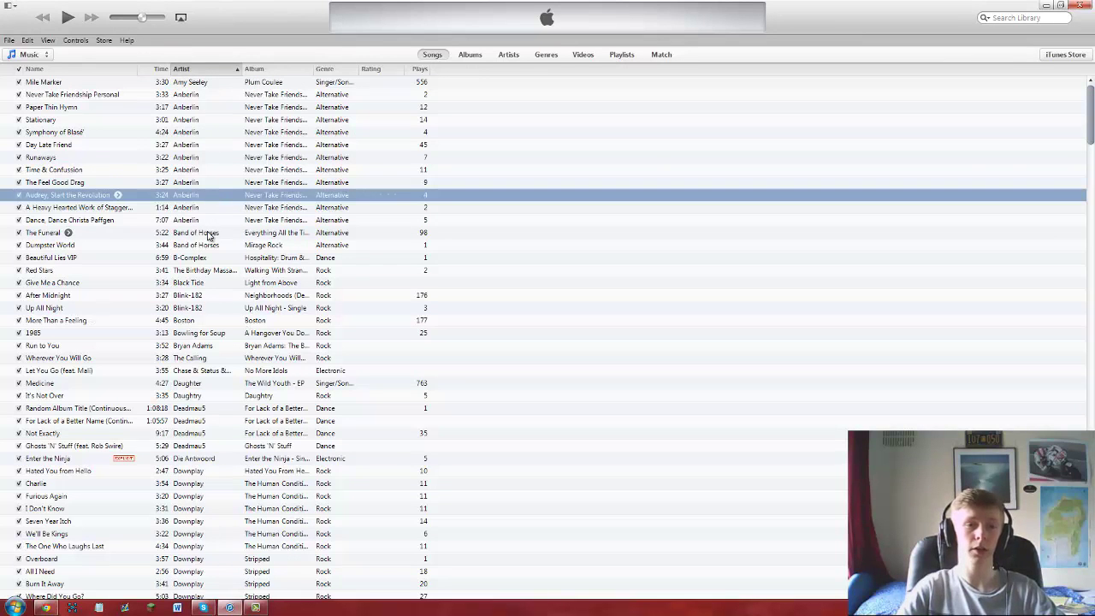
left_click(208, 235)
left_click(207, 246)
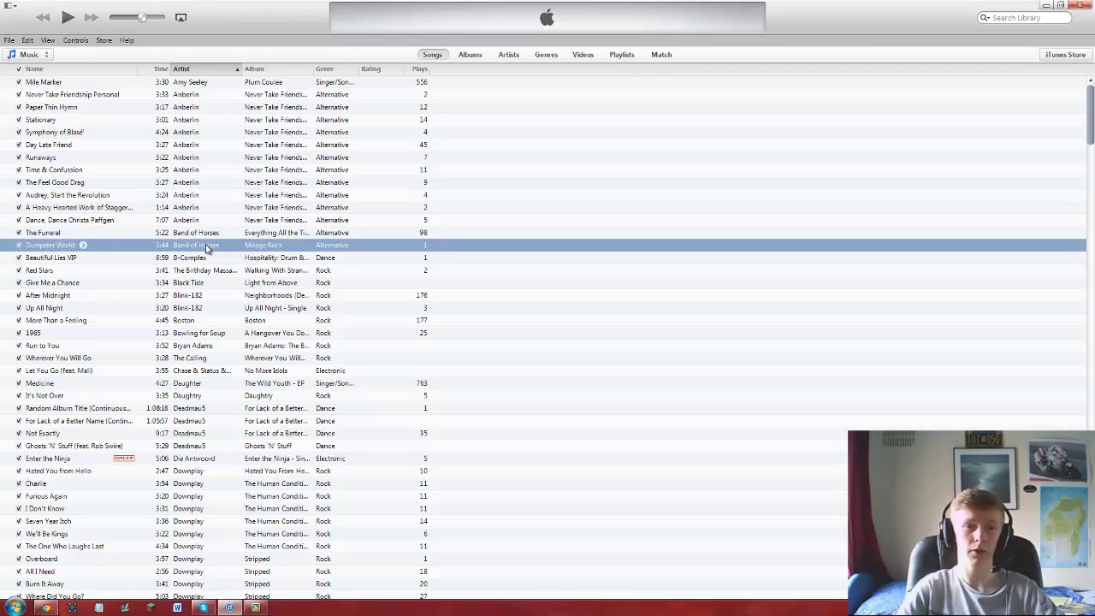
right_click(199, 247)
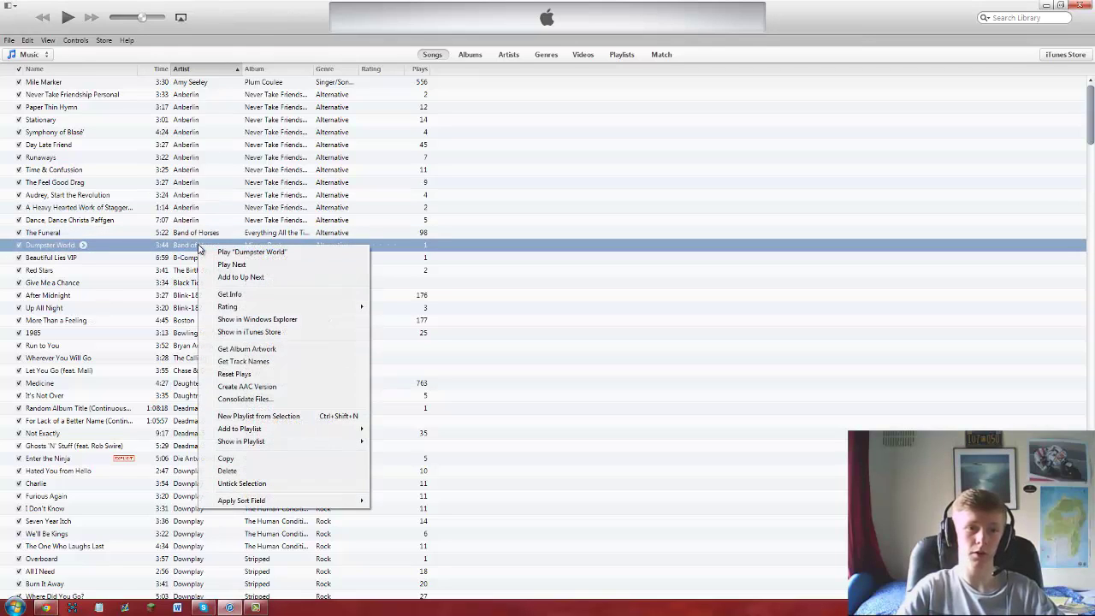
left_click(250, 296)
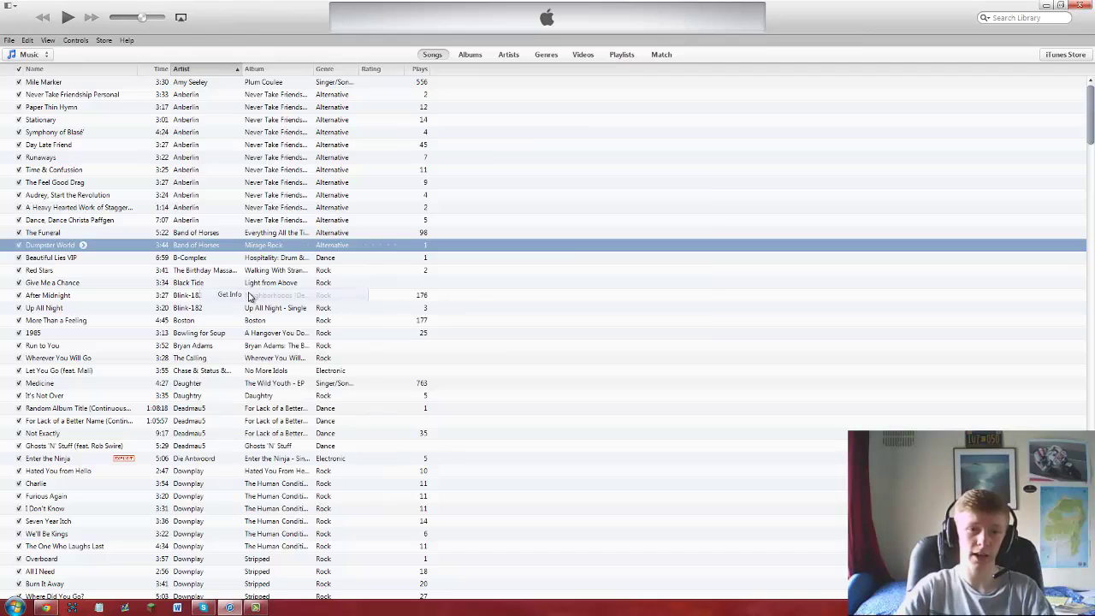
left_click(550, 135)
left_click(555, 168)
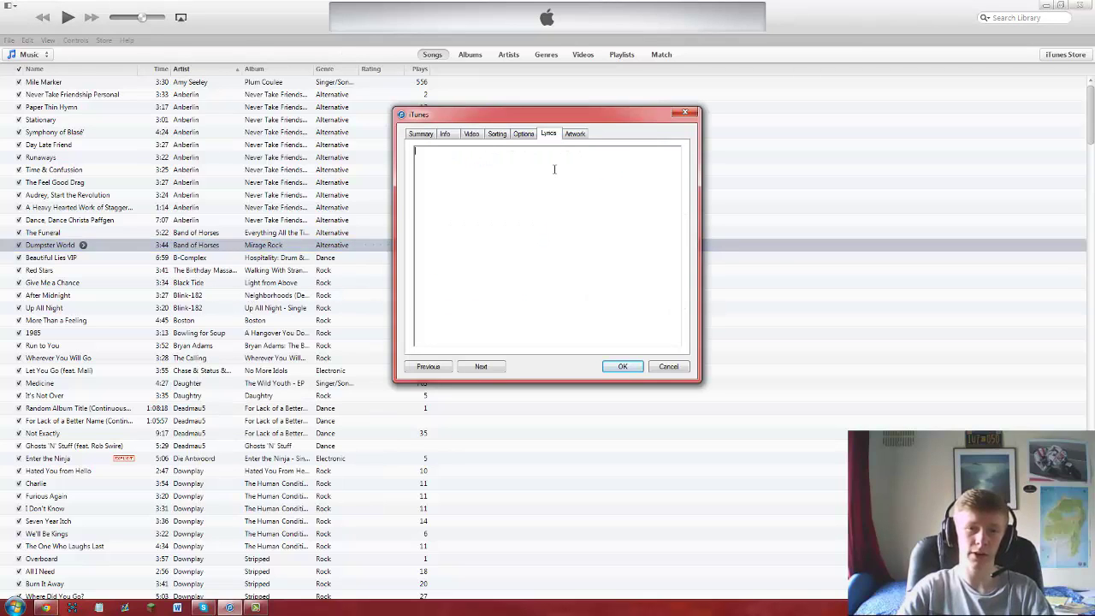
Switch to Chrome and search Google for "dumpster world band of horses lyrics".
left_click(45, 608)
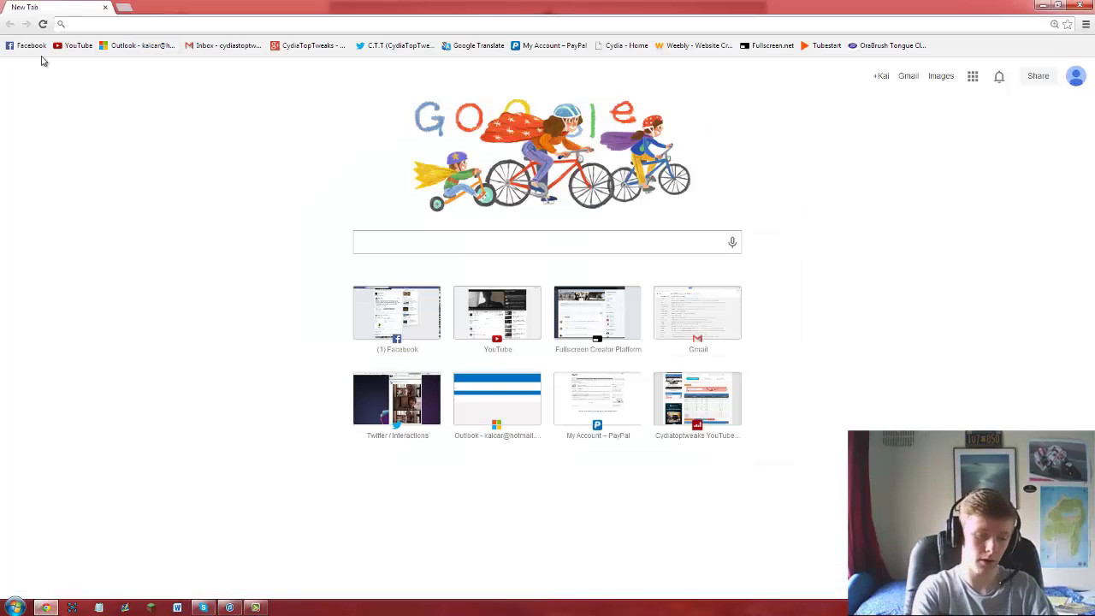
type("dumb")
key("BackSpace")
type("pster")
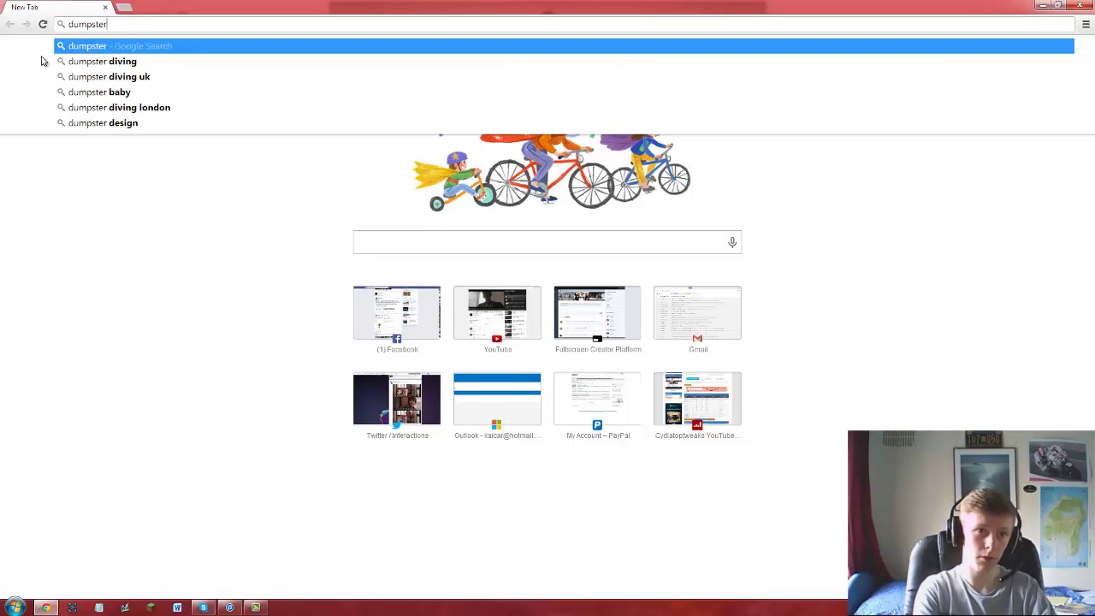
type(" world band")
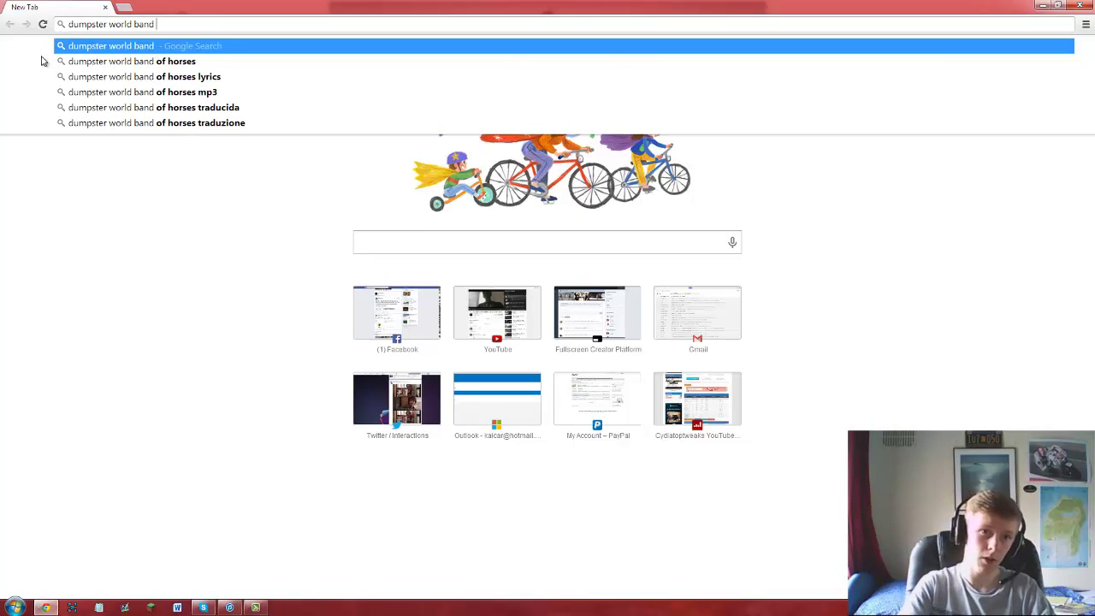
key("Down")
key("Down")
key("Return")
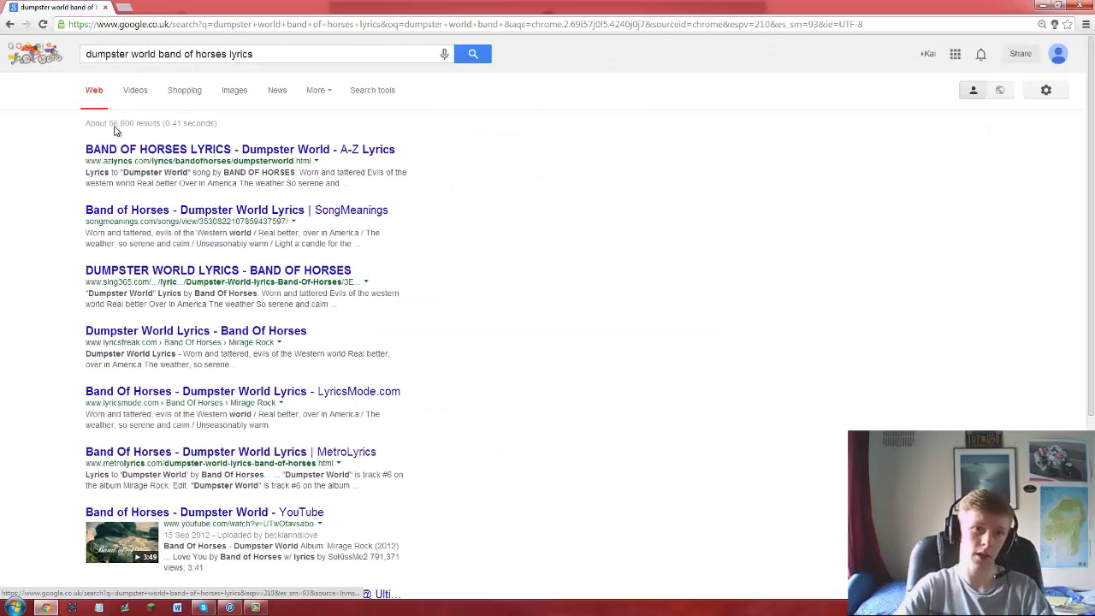
Open the A-Z Lyrics result and copy the full lyrics from the page into the song's lyrics in iTunes.
left_click_drag(103, 161, 124, 161)
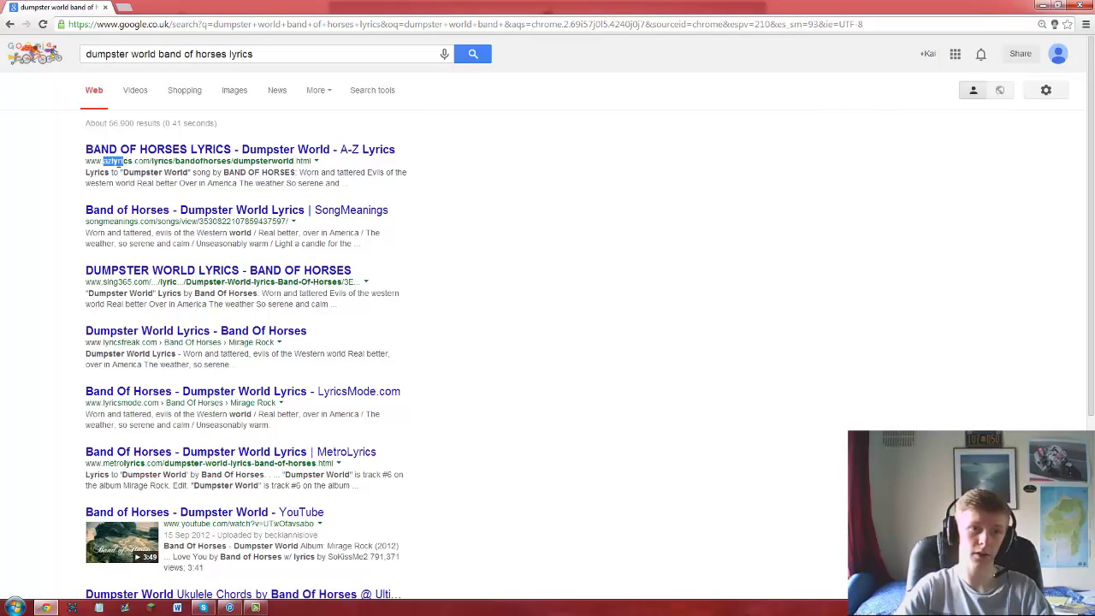
left_click(129, 150)
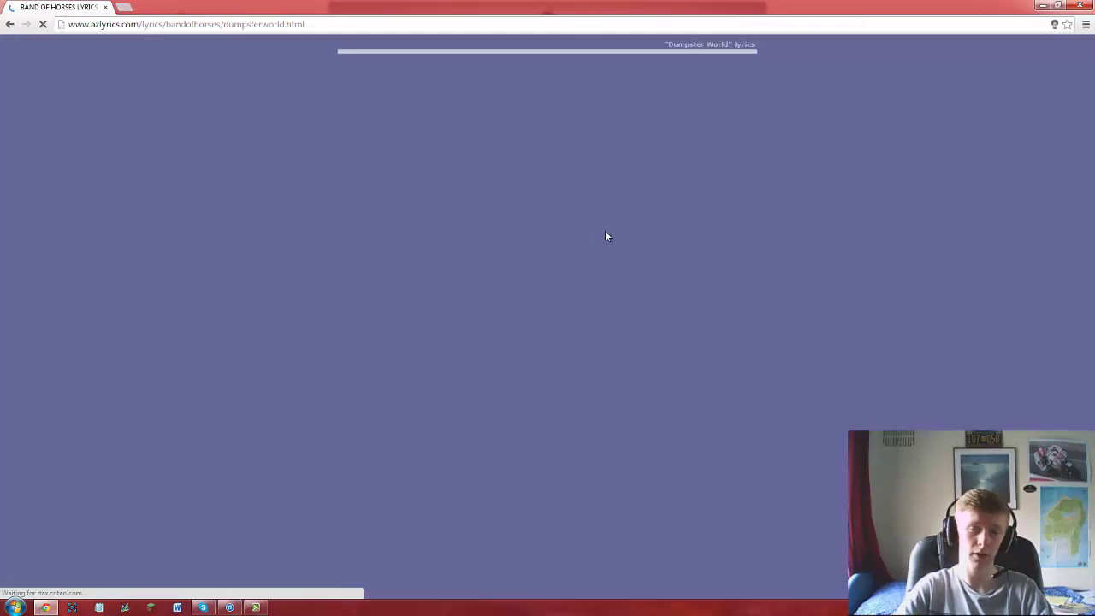
scroll(595, 237, "down", 3)
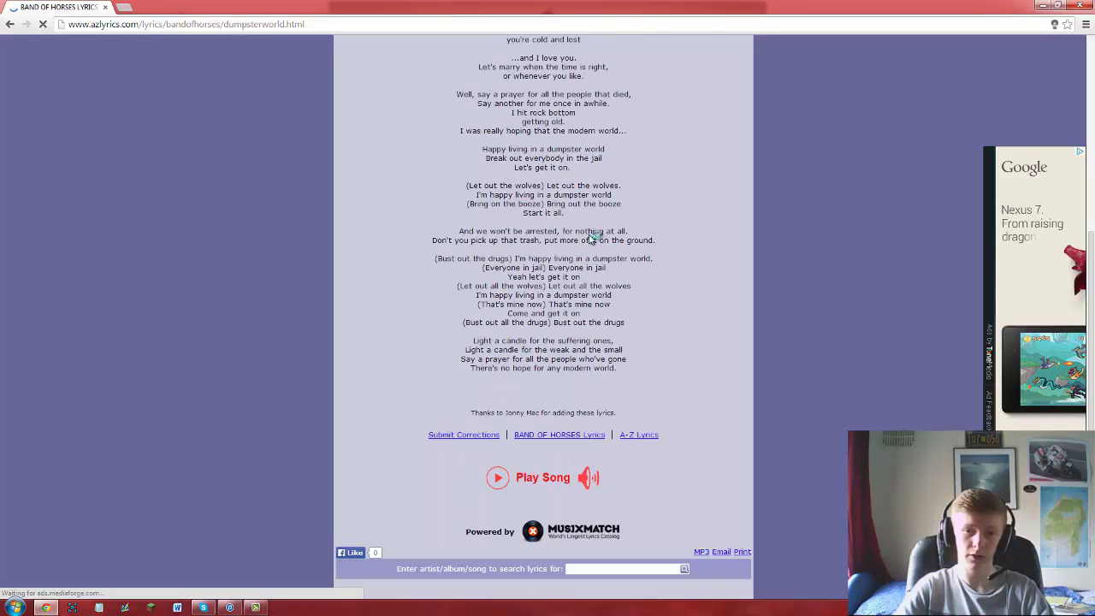
left_click_drag(617, 370, 511, 173)
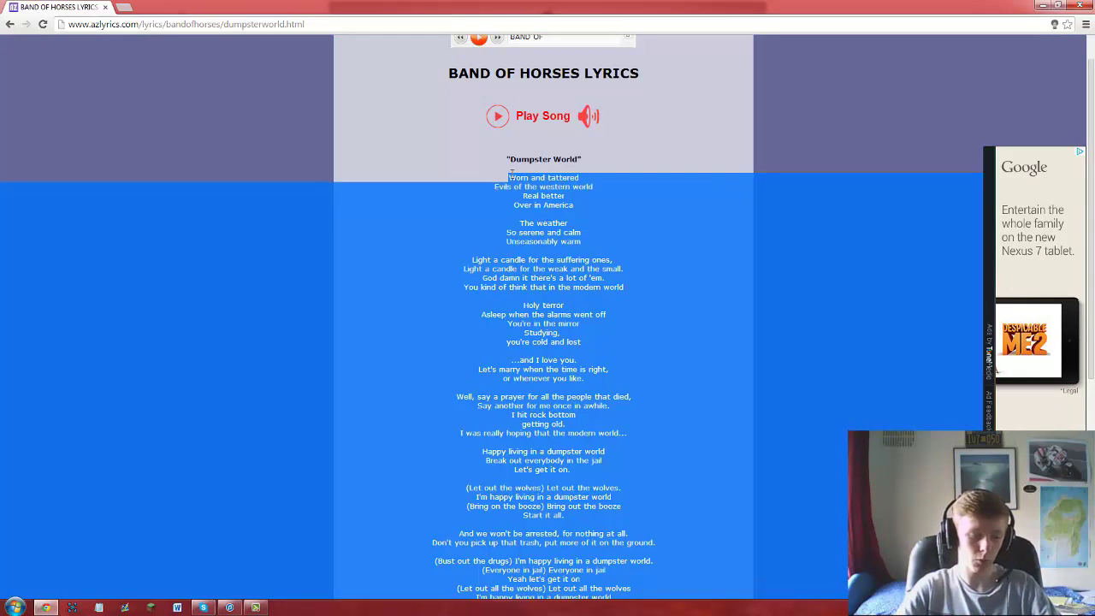
mouse_move(231, 609)
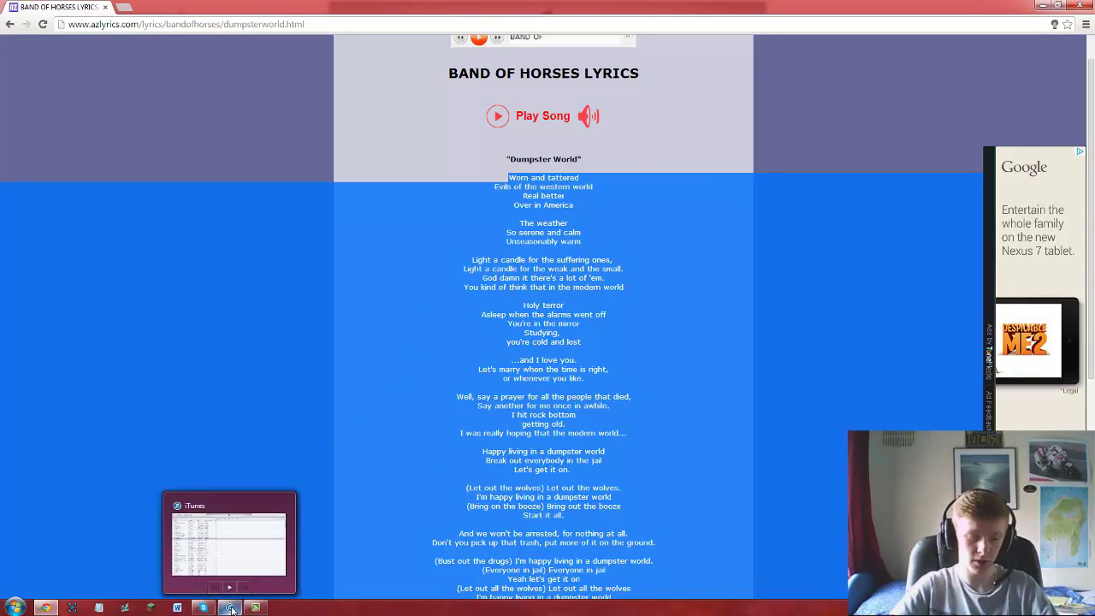
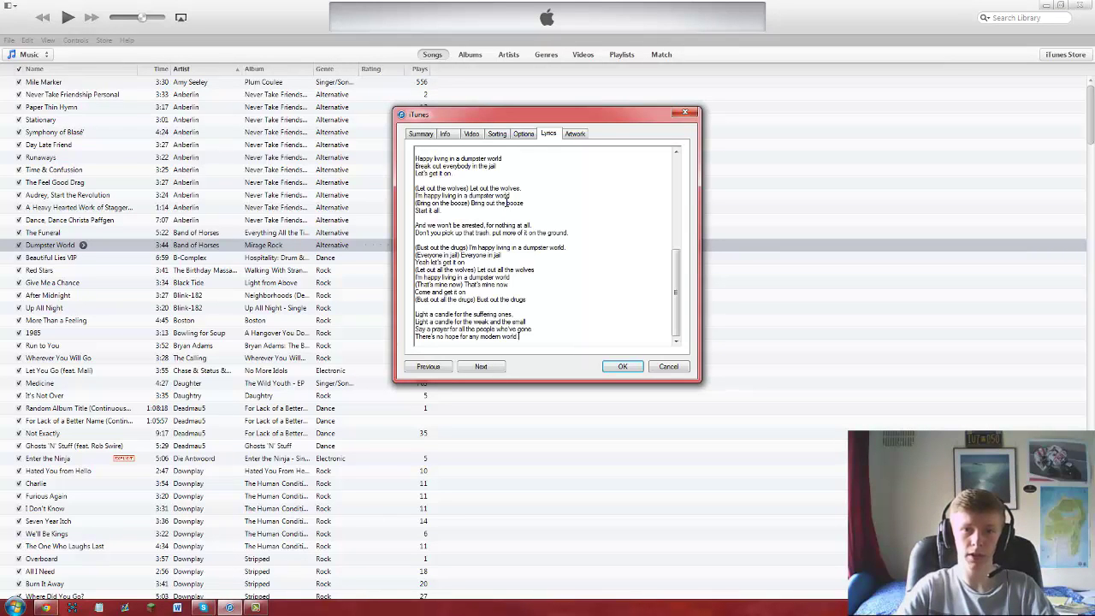
Try adding arbitrary text after "So serene and calm" in the pasted lyrics and remove it again.
scroll(506, 224, "up", 10)
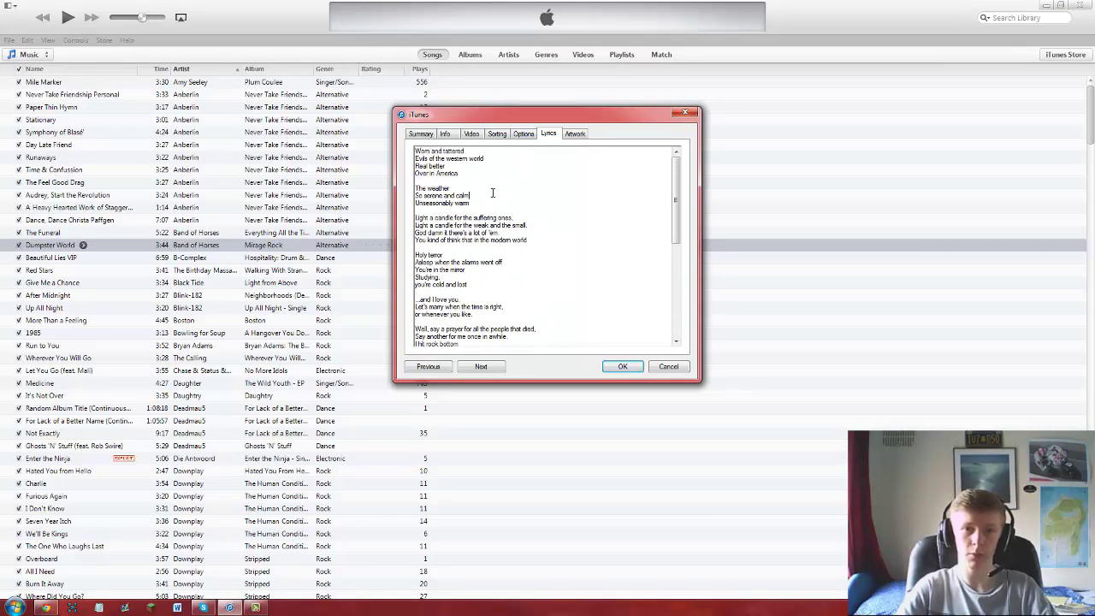
type("ashdhajsdh")
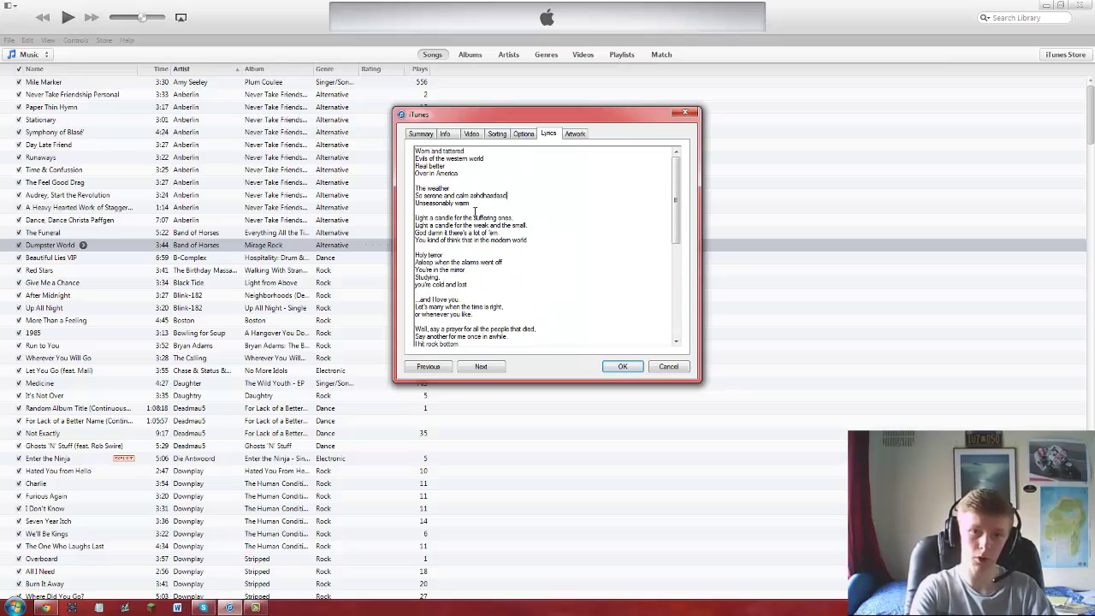
key("BackSpace")
key("BackSpace")
key("BackSpace")
key("BackSpace")
key("BackSpace")
key("BackSpace")
key("BackSpace")
key("BackSpace")
key("BackSpace")
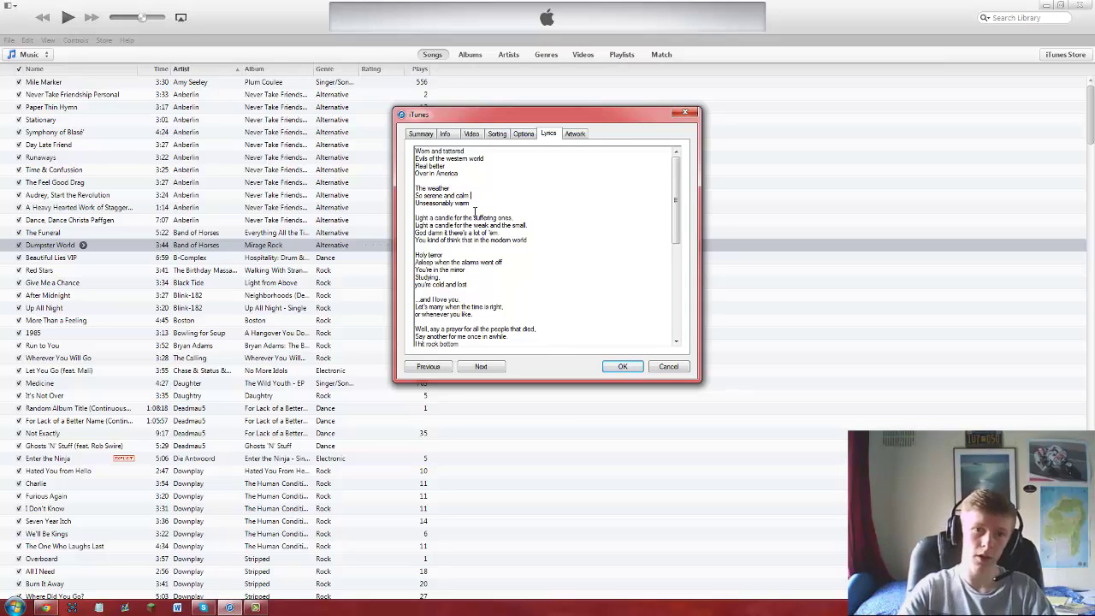
Save the song's lyrics and eject the connected iPhone once its sync has finished.
left_click(624, 368)
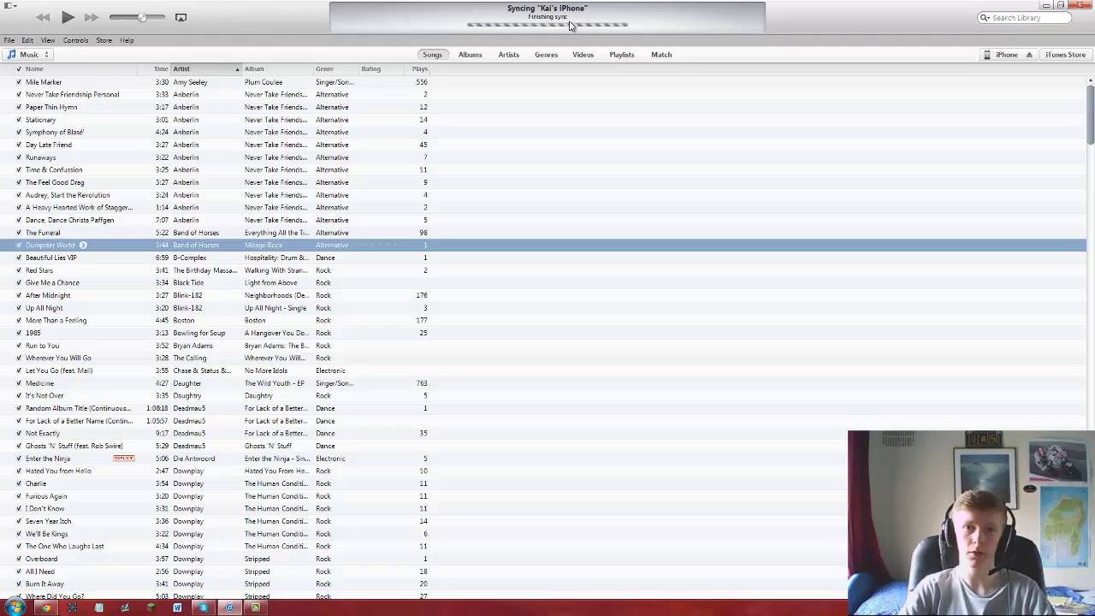
left_click(1029, 55)
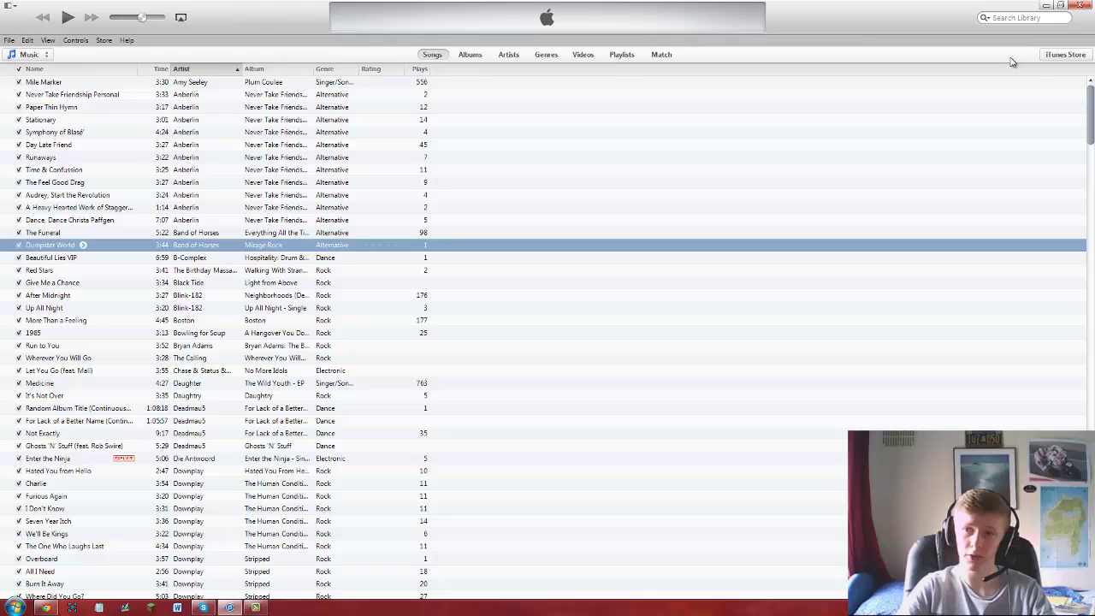
left_click_drag(1090, 89, 1090, 81)
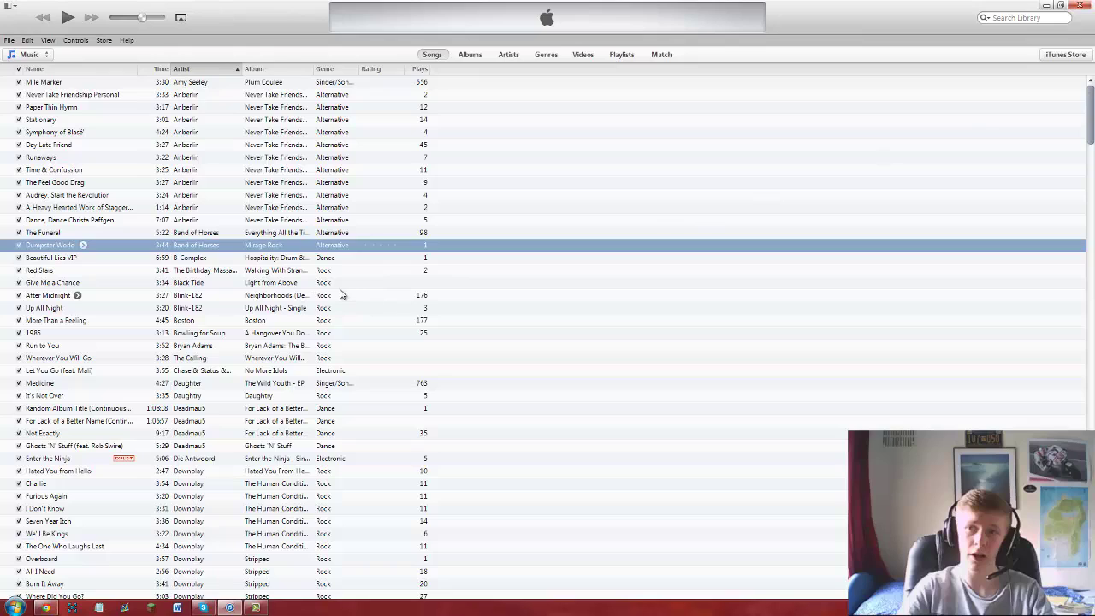